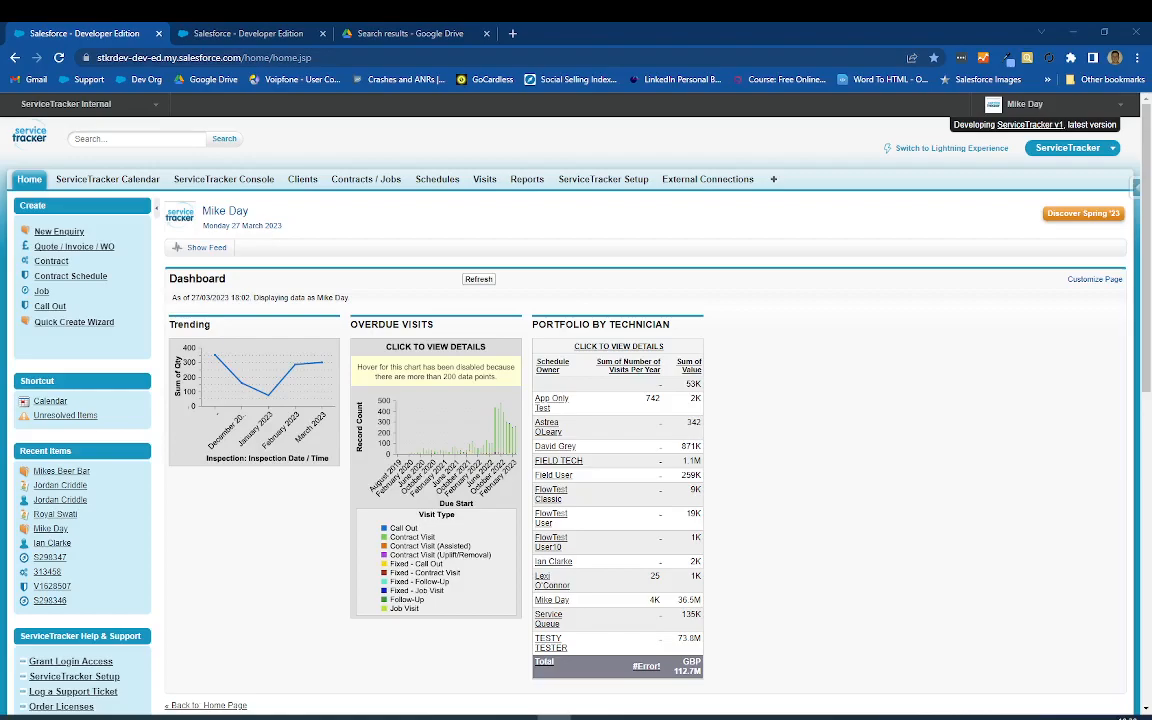
- Open the Mikes Bikes client record and review its active inspection items
left_click(301, 181)
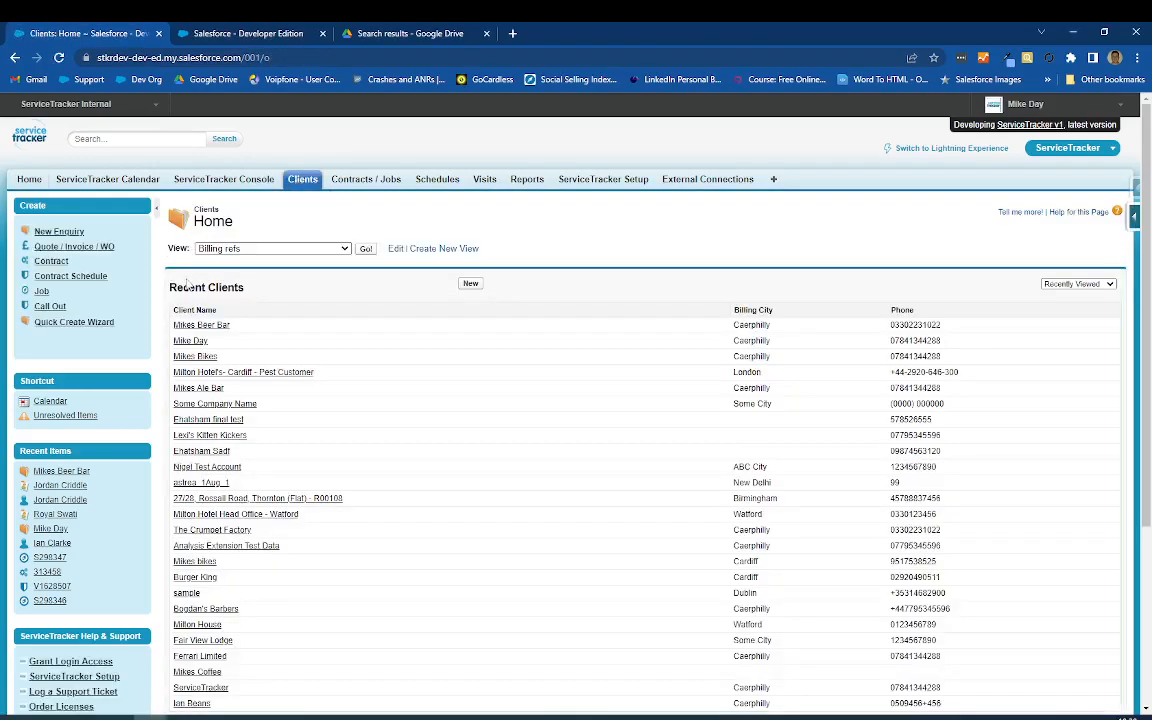
left_click(250, 371)
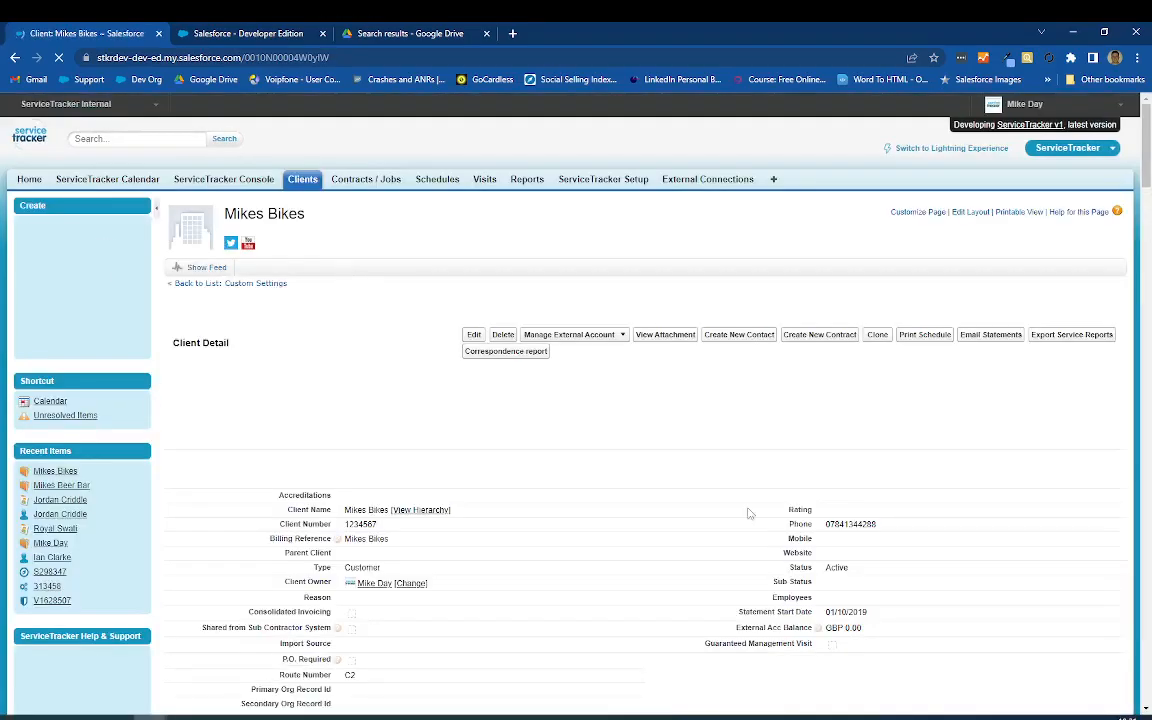
left_click_drag(1147, 165, 1147, 515)
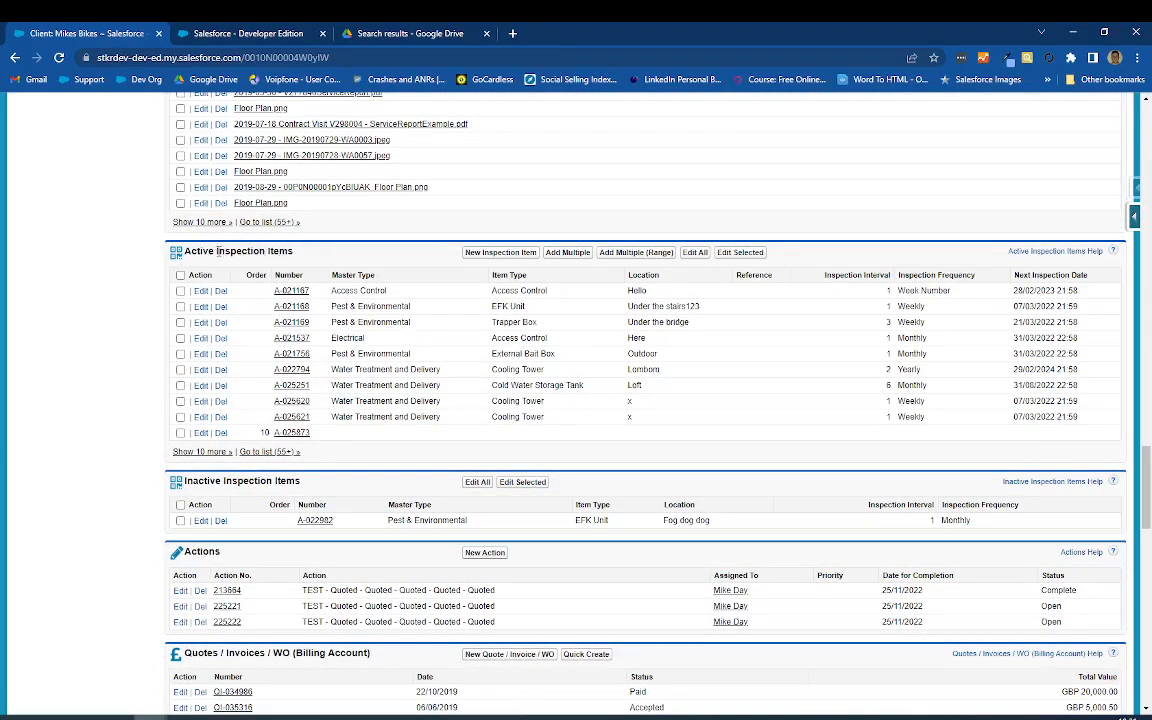
left_click_drag(217, 251, 297, 256)
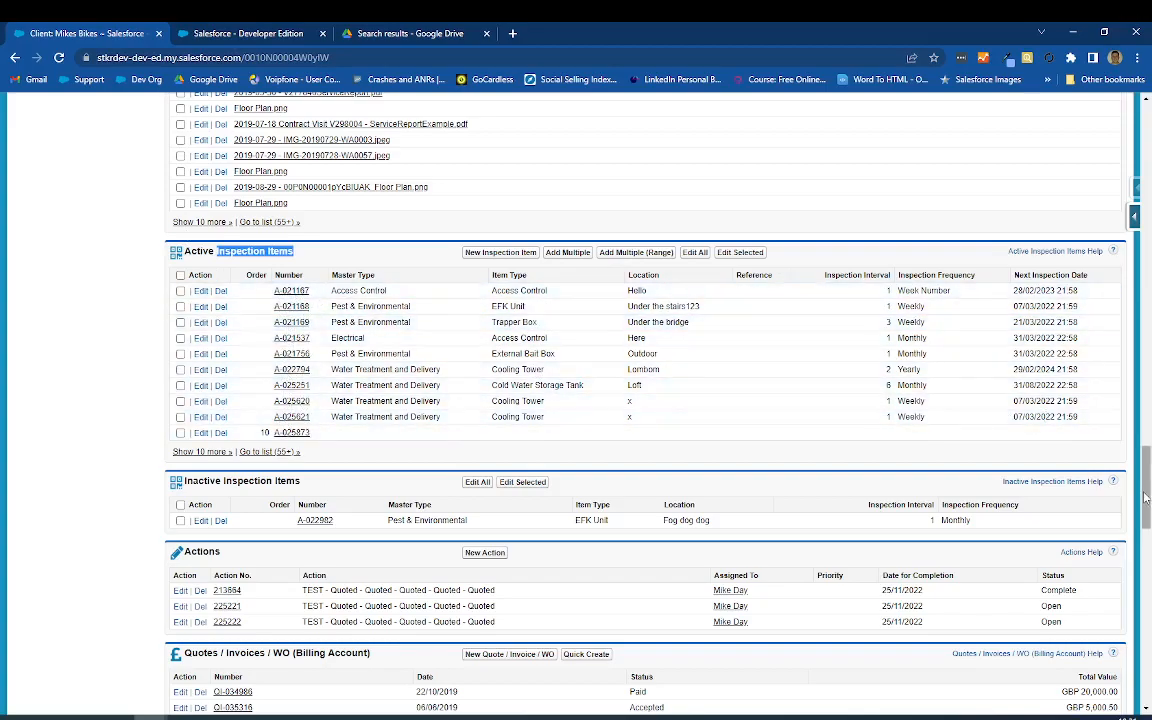
- Open the client's contract schedule S298346 with the note "This is for 8 VPA RMC" and bring up its list of items to insert
left_click_drag(1147, 495, 1148, 242)
left_click(290, 348)
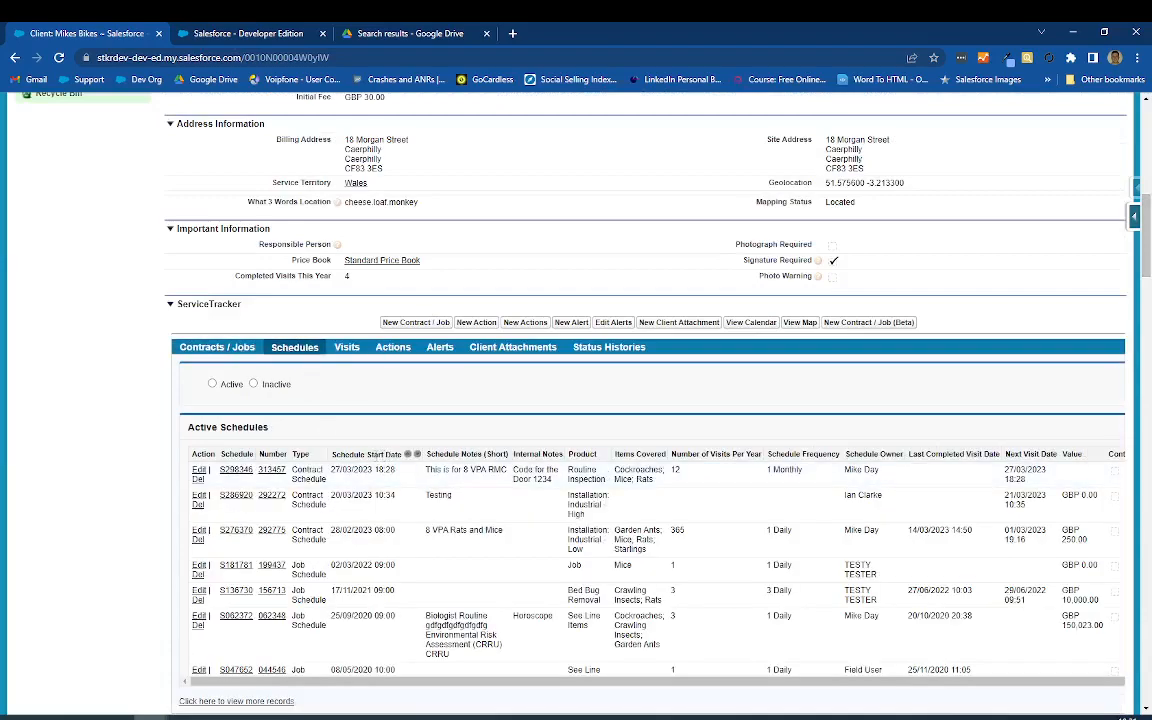
triple_click(453, 469)
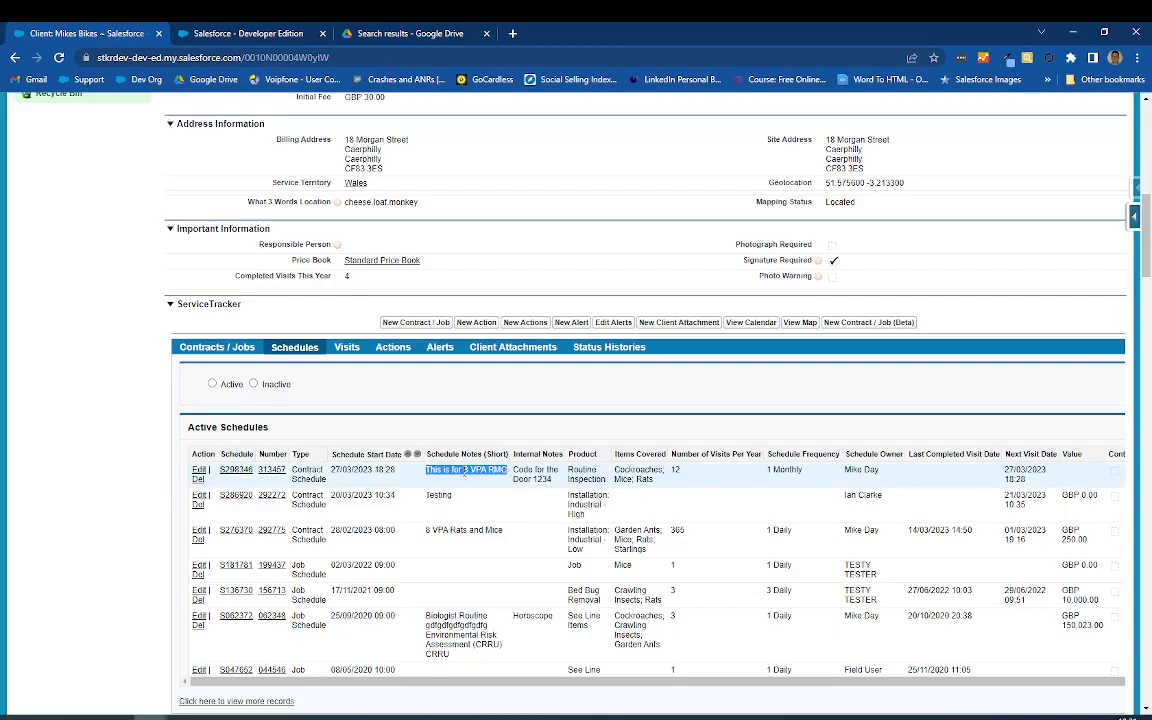
left_click(238, 476)
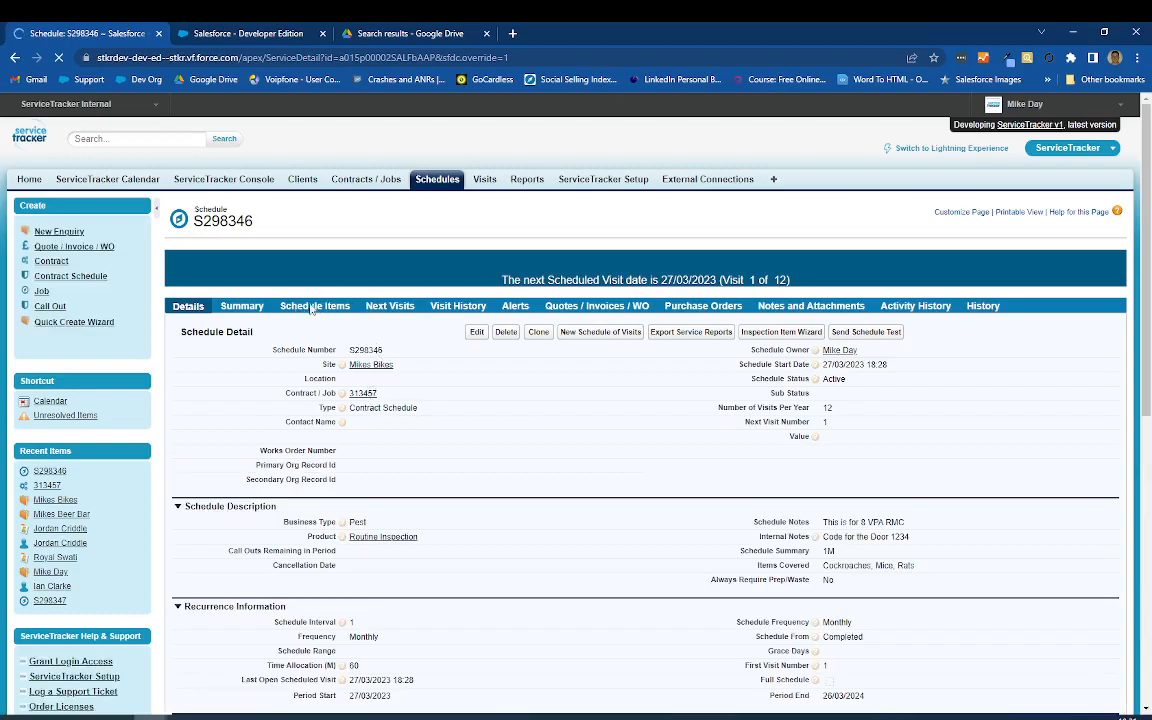
left_click(311, 308)
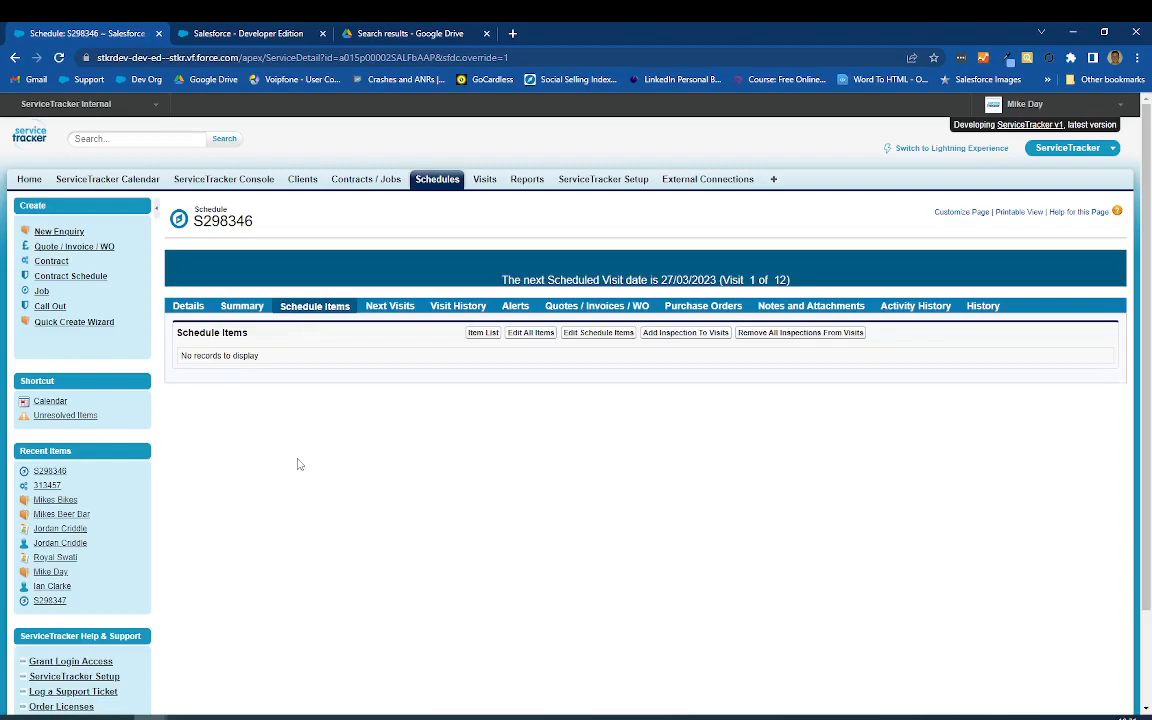
left_click(482, 333)
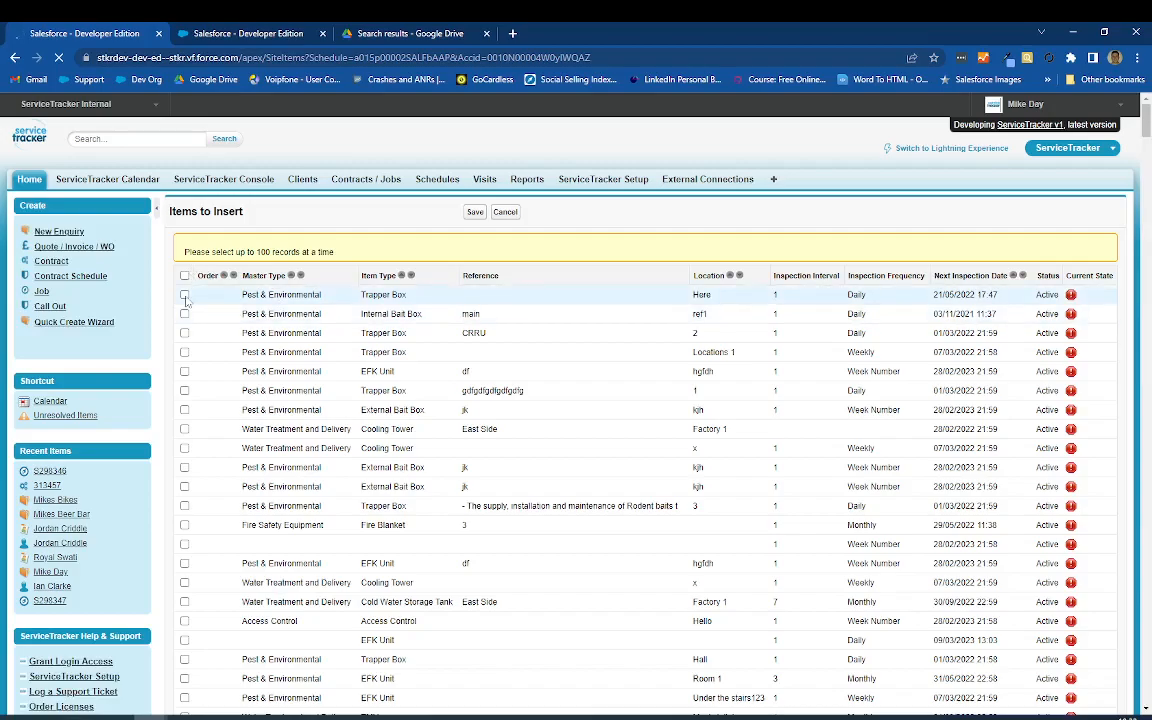
- Select four External Bait Box items for the schedule: Outside orders 2 and 3, and Tap1 orders 3 and 4
scroll(357, 504, "down", 15)
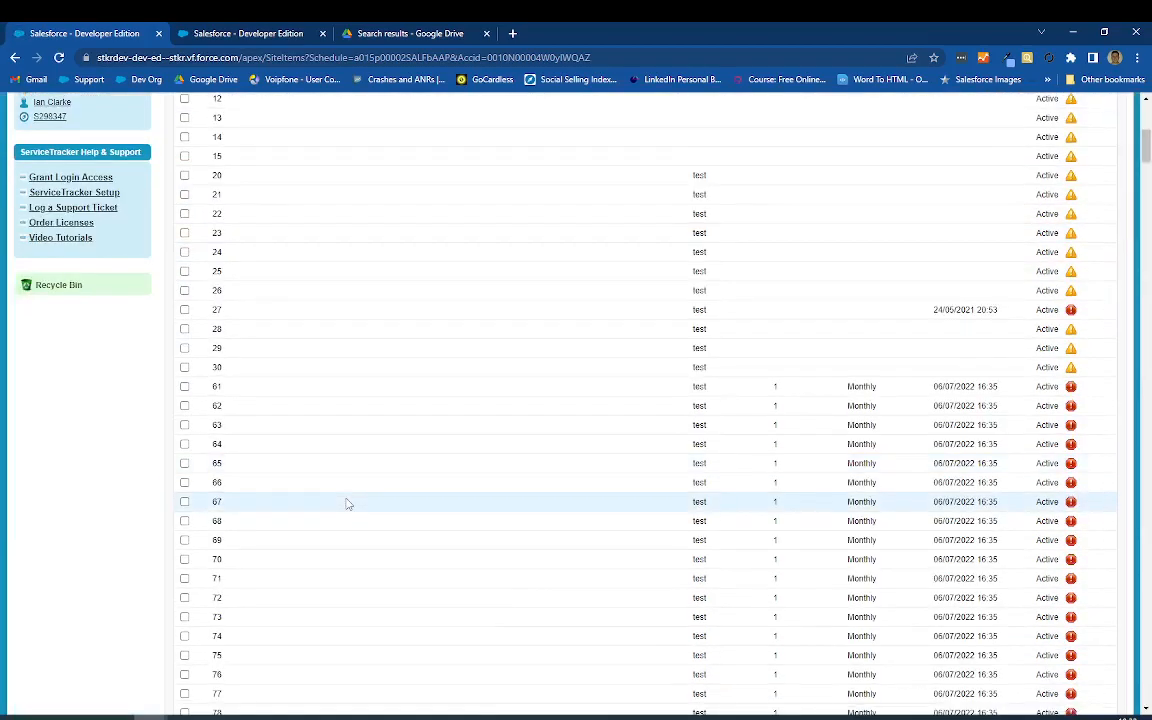
scroll(534, 552, "down", 9)
left_click_drag(1146, 206, 1150, 379)
left_click(184, 309)
left_click(184, 328)
left_click(184, 347)
left_click(184, 366)
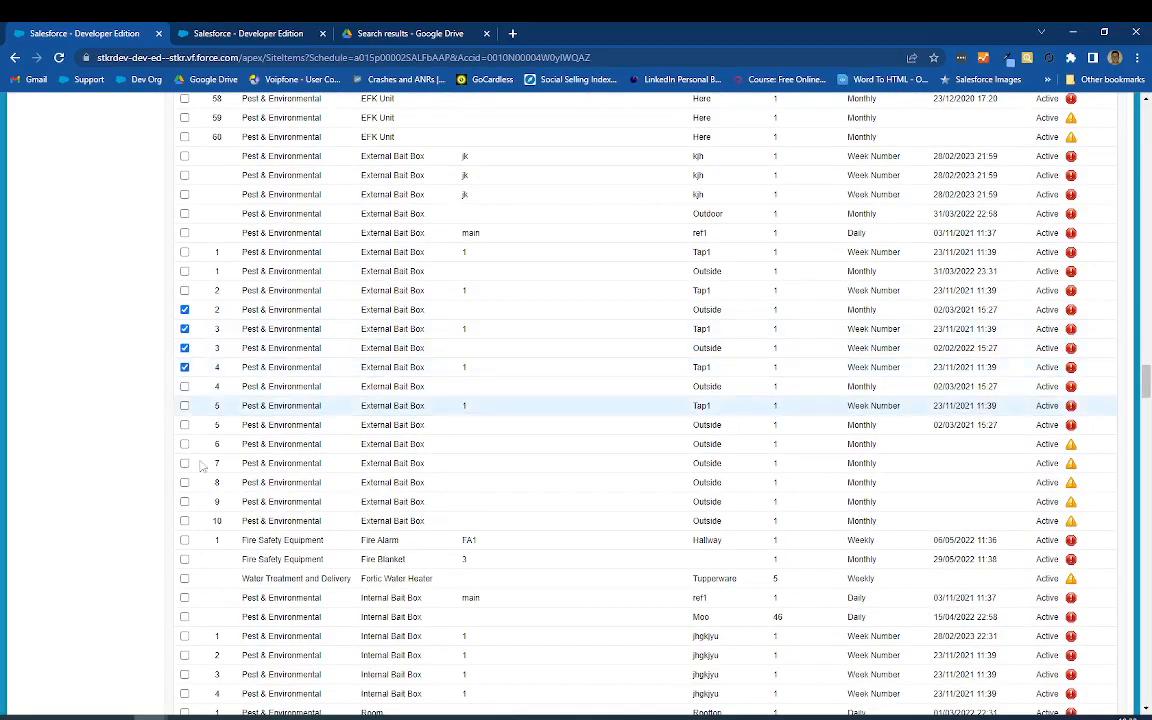
- Also select four Internal Bait Box items: ref1, Moo, and the jhgkjyu items with orders 1 and 2
left_click(184, 597)
left_click(184, 616)
left_click(184, 636)
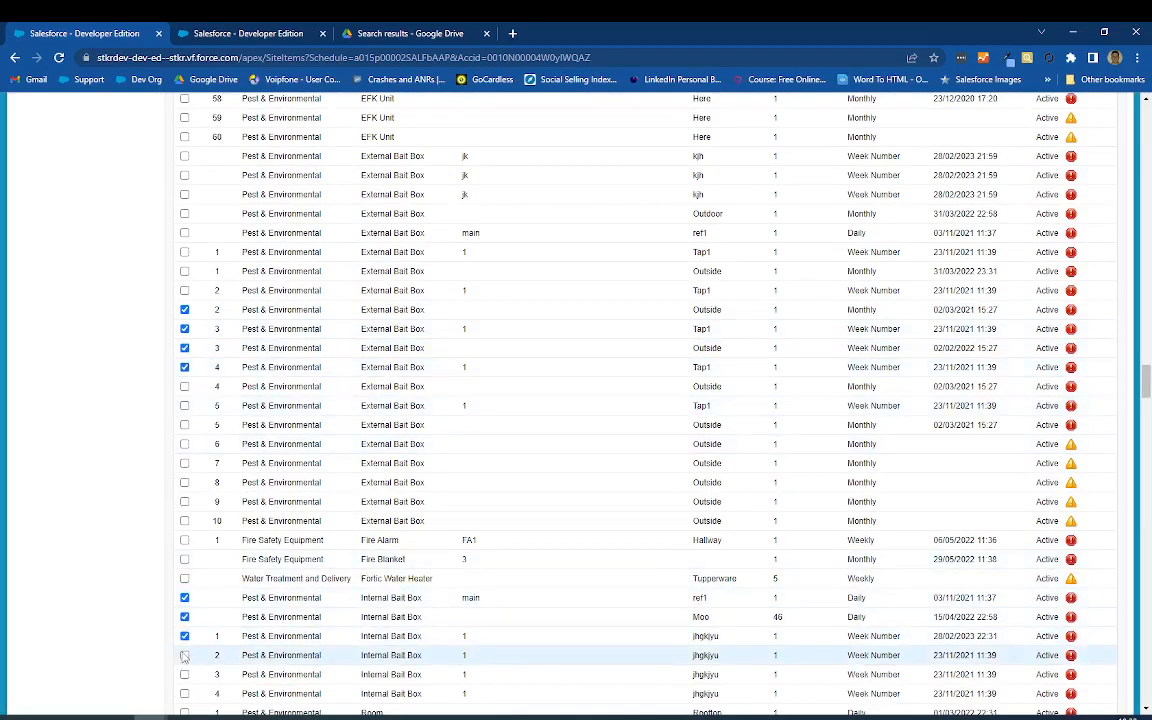
left_click(184, 655)
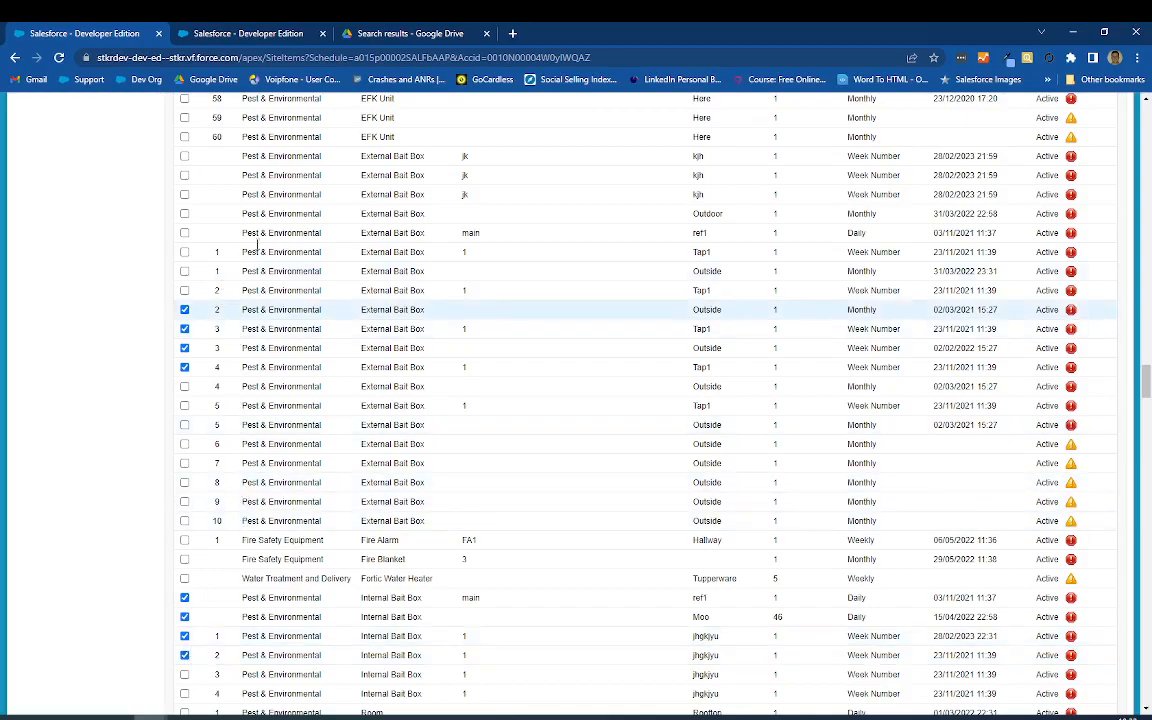
- Add the EFK Unit with order 60 to the selection and save the chosen items to the schedule
left_click(184, 137)
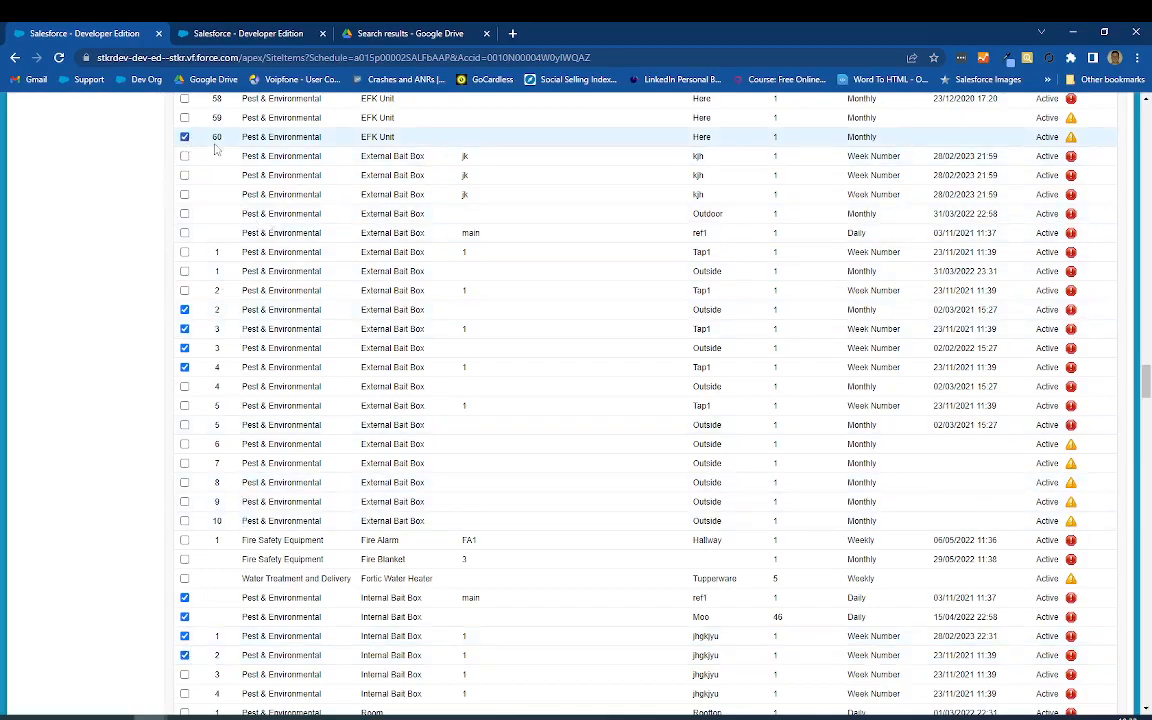
scroll(643, 468, "down", 15)
left_click_drag(1146, 438, 1143, 697)
left_click(484, 649)
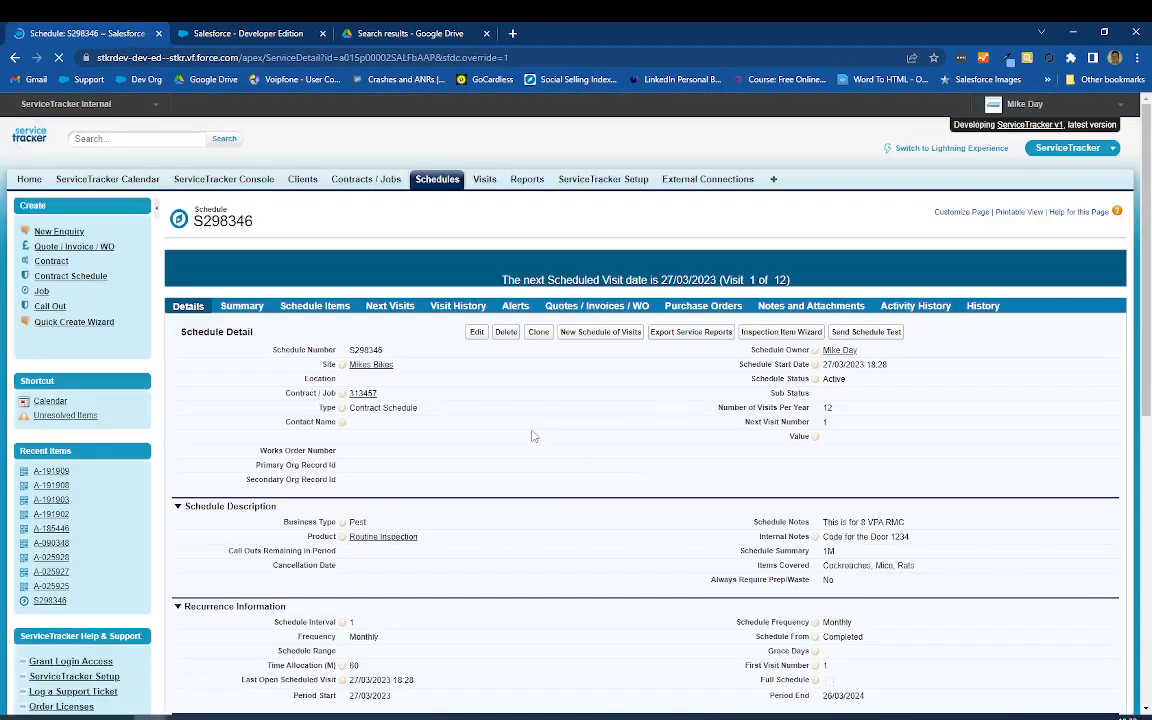
- Compare the next visit's number of items to inspect with the items listed on the schedule
left_click(395, 309)
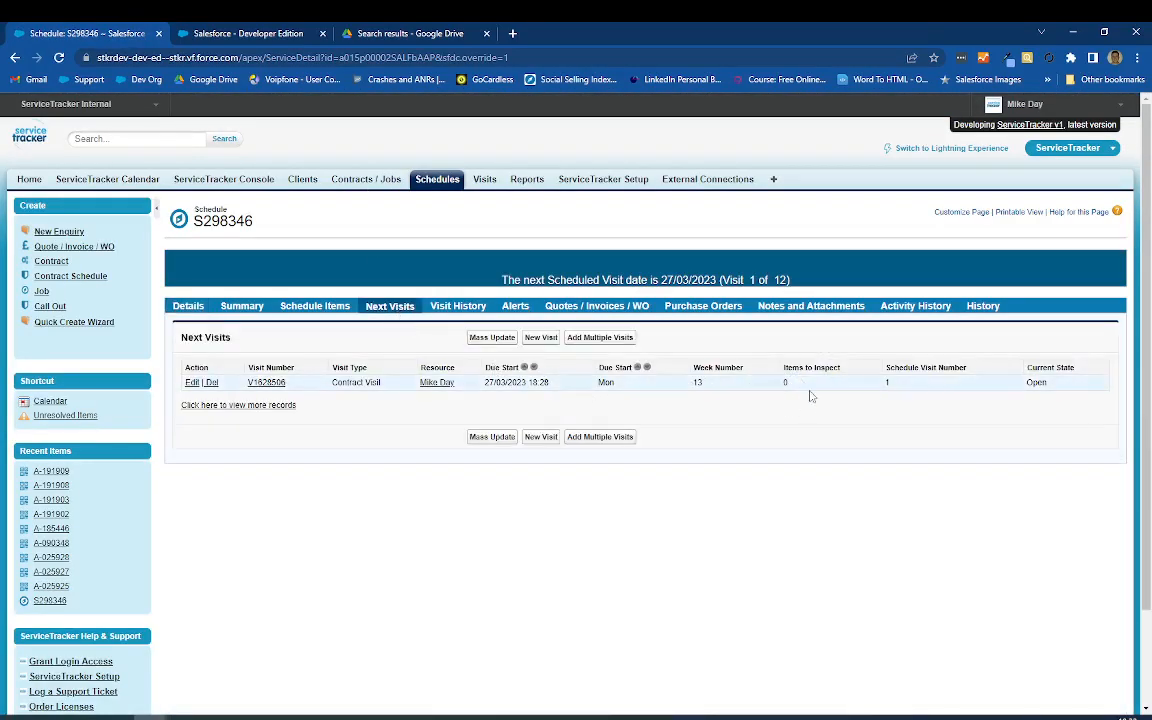
left_click(315, 306)
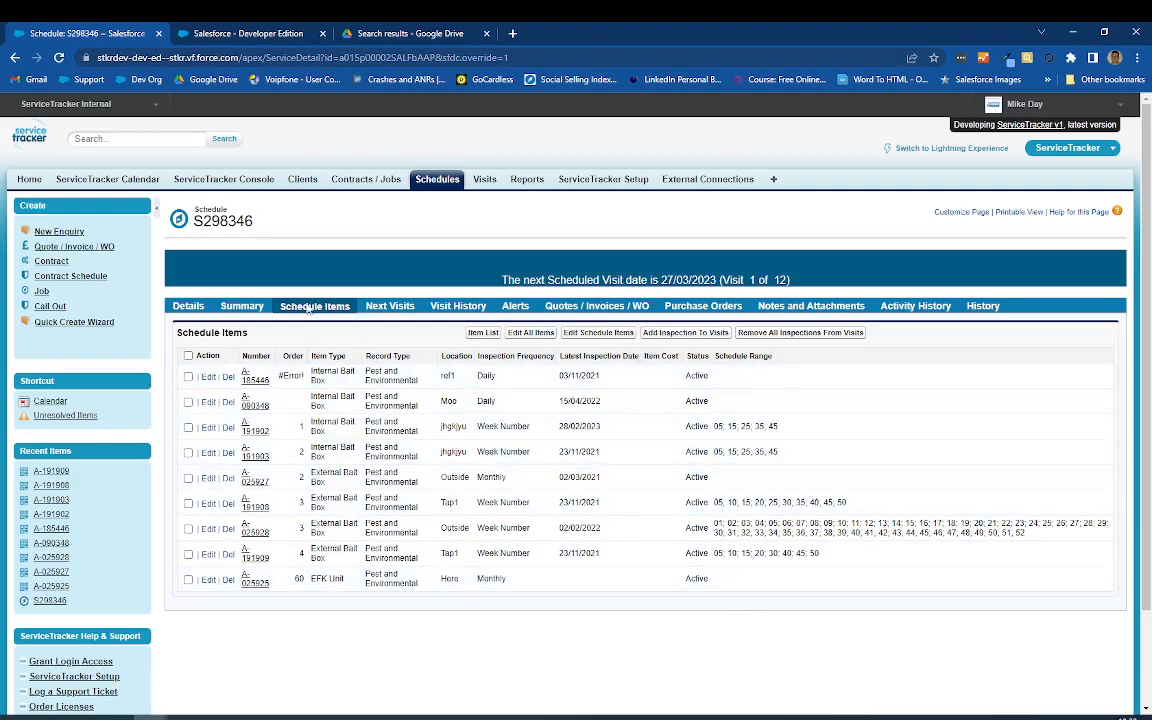
left_click(389, 306)
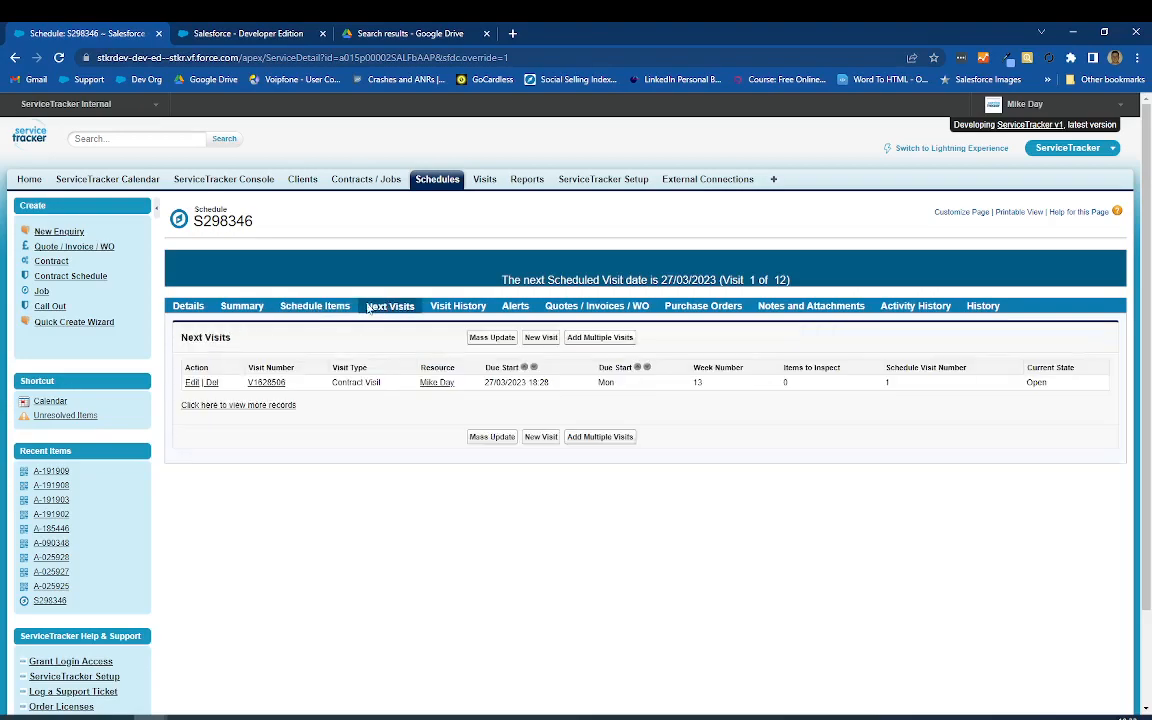
- Add the schedule items' inspections to the schedule's visits, then reload the schedule and check the next visit's items to inspect
left_click(316, 308)
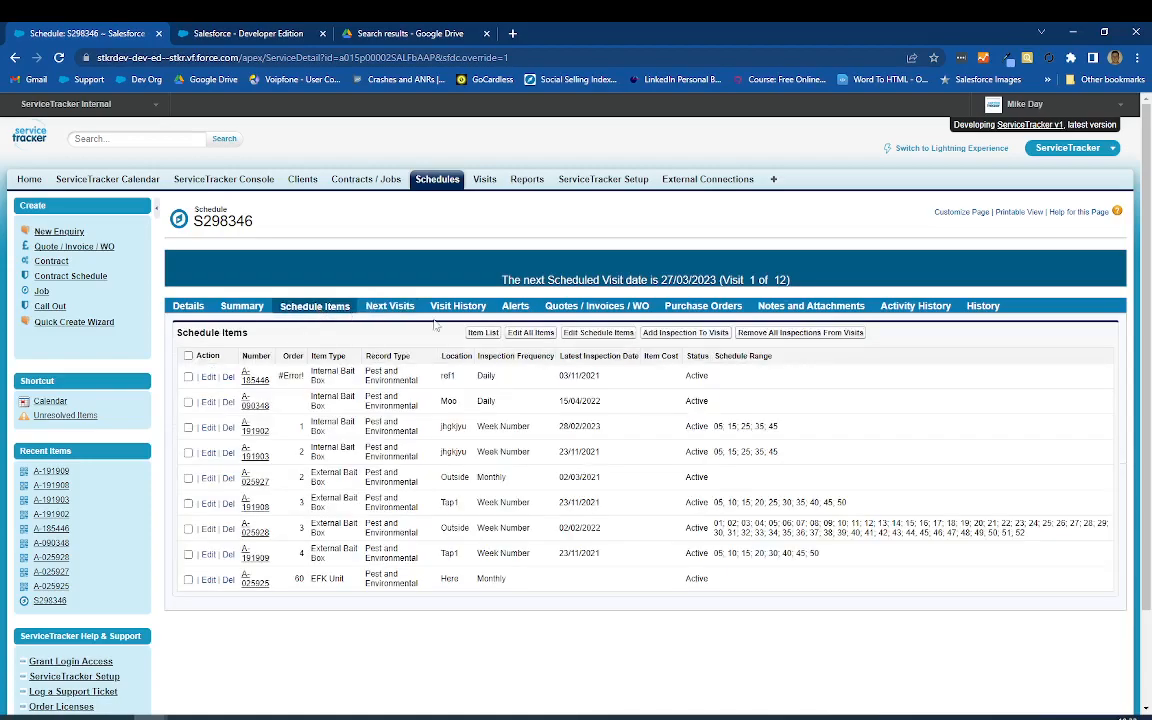
left_click(684, 333)
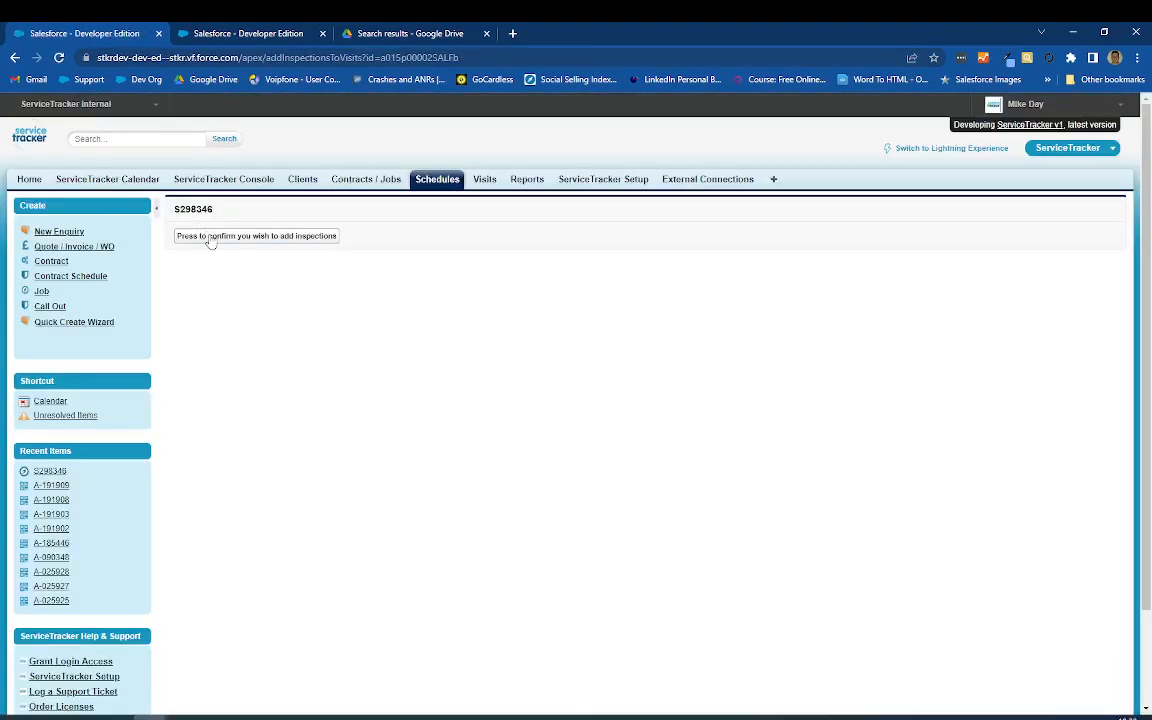
left_click(211, 237)
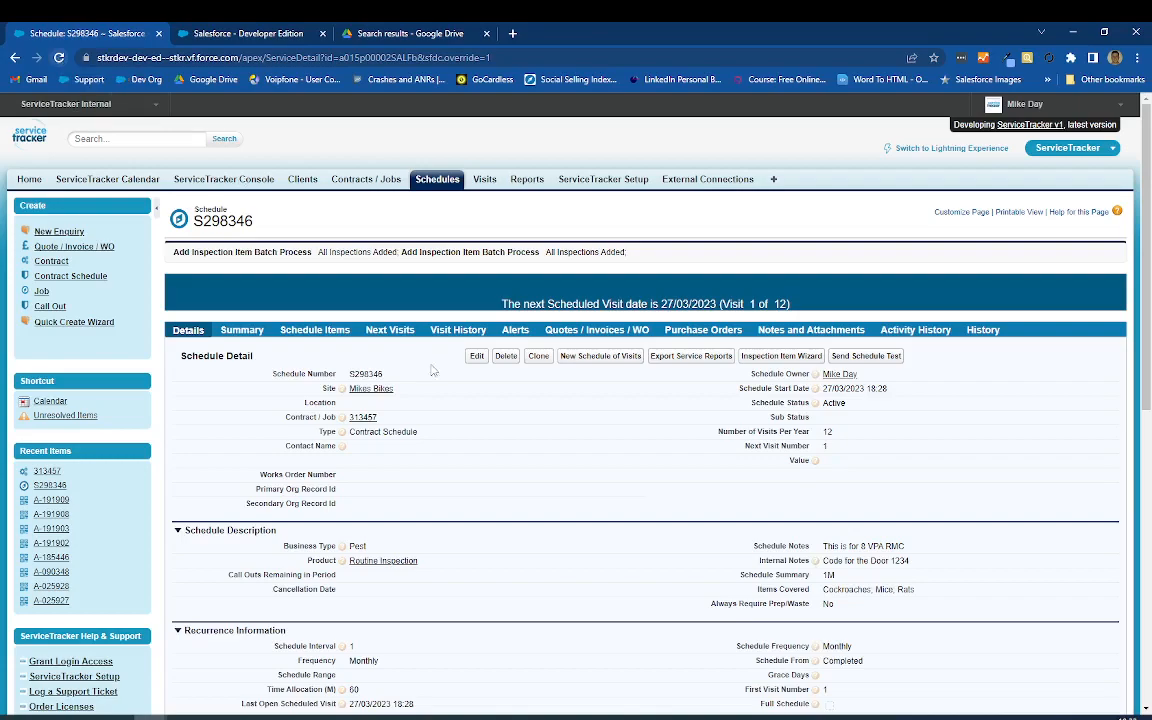
left_click(58, 57)
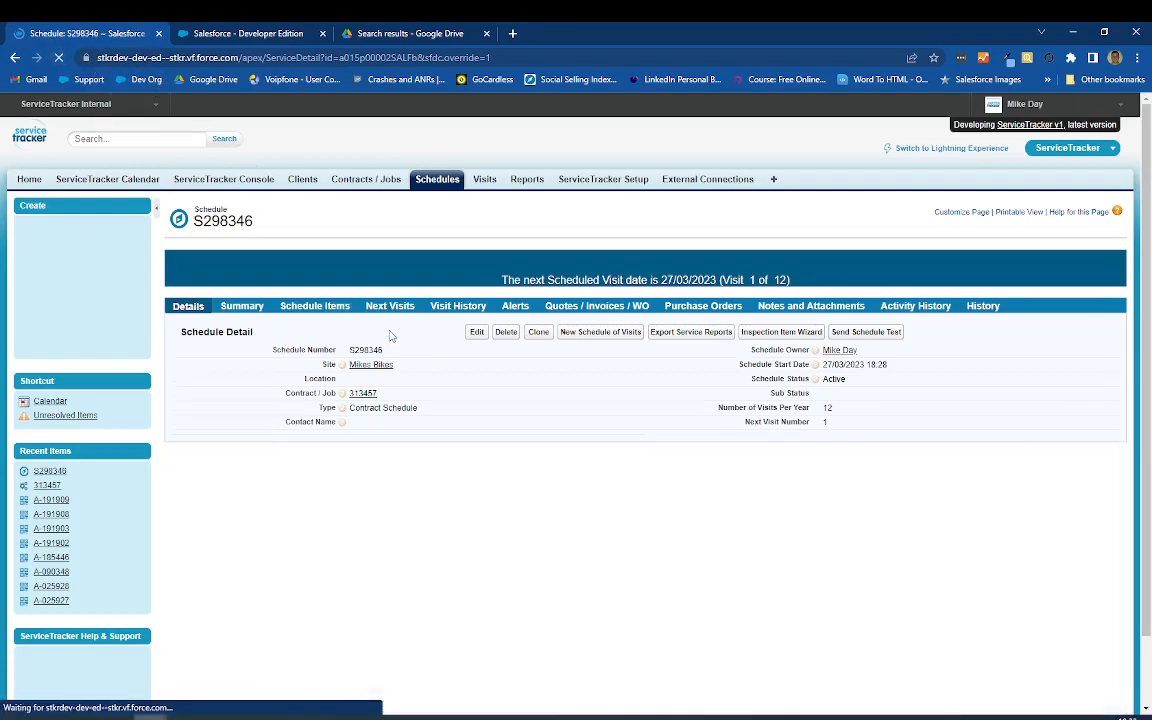
left_click(389, 306)
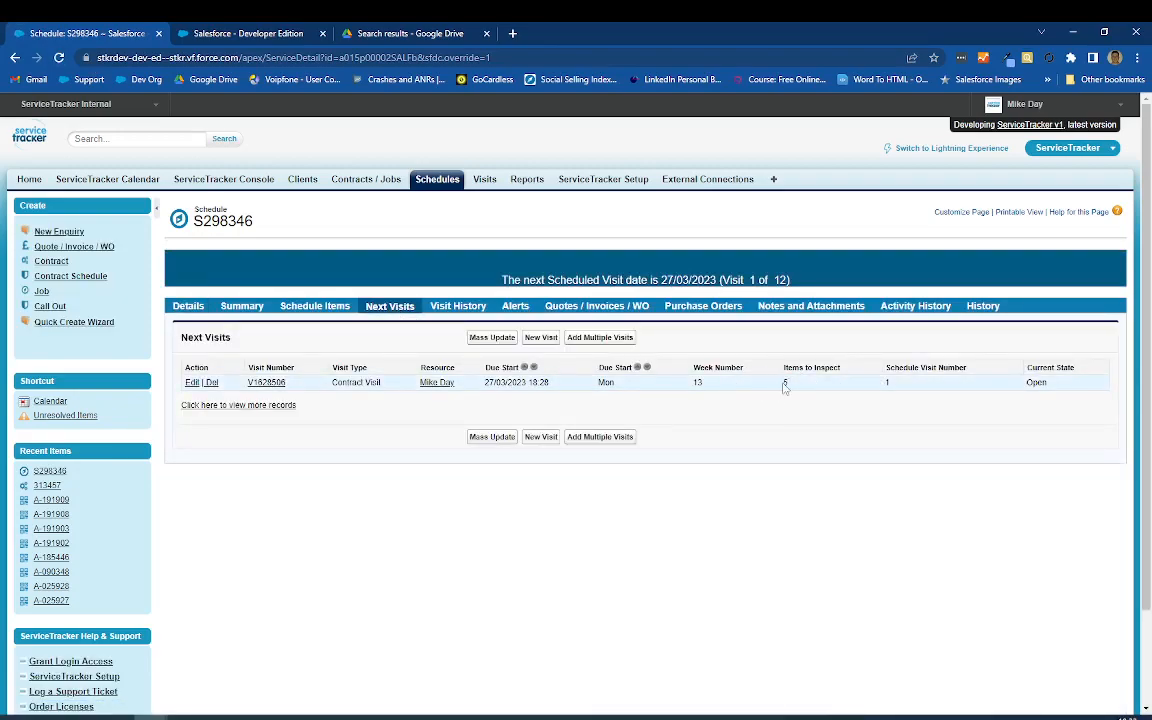
- Open visit V1628506 and add the test inspection items with orders 70 and 72 to its inspections
left_click(267, 389)
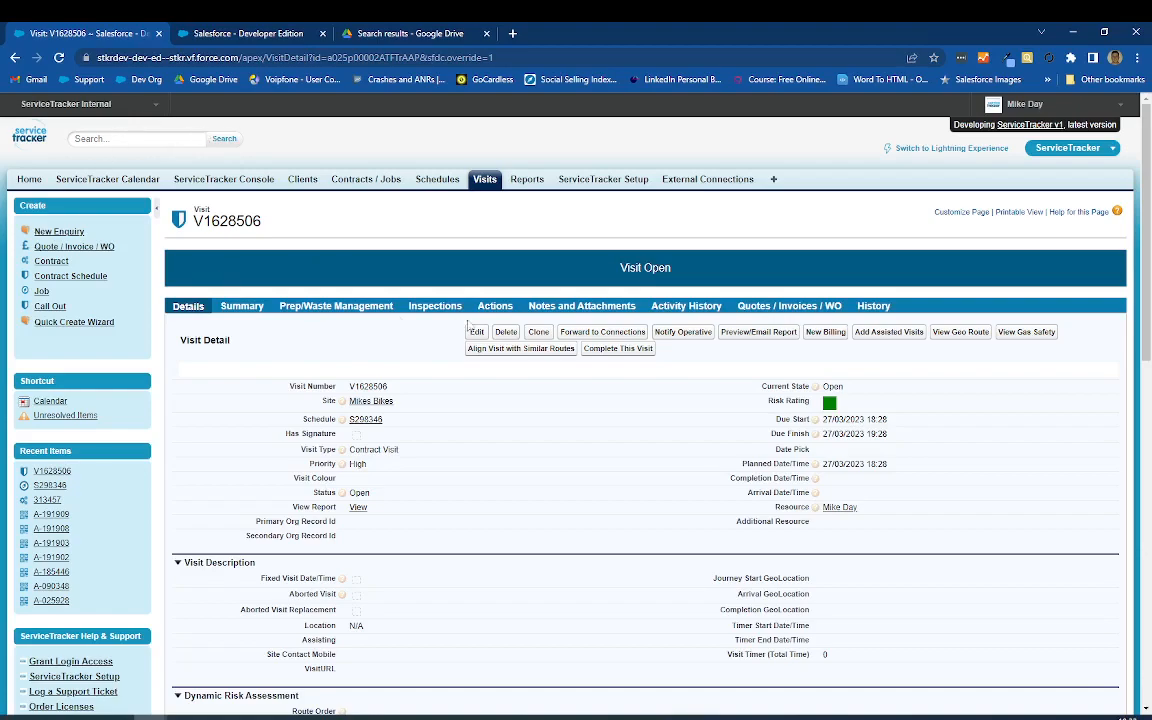
left_click(432, 308)
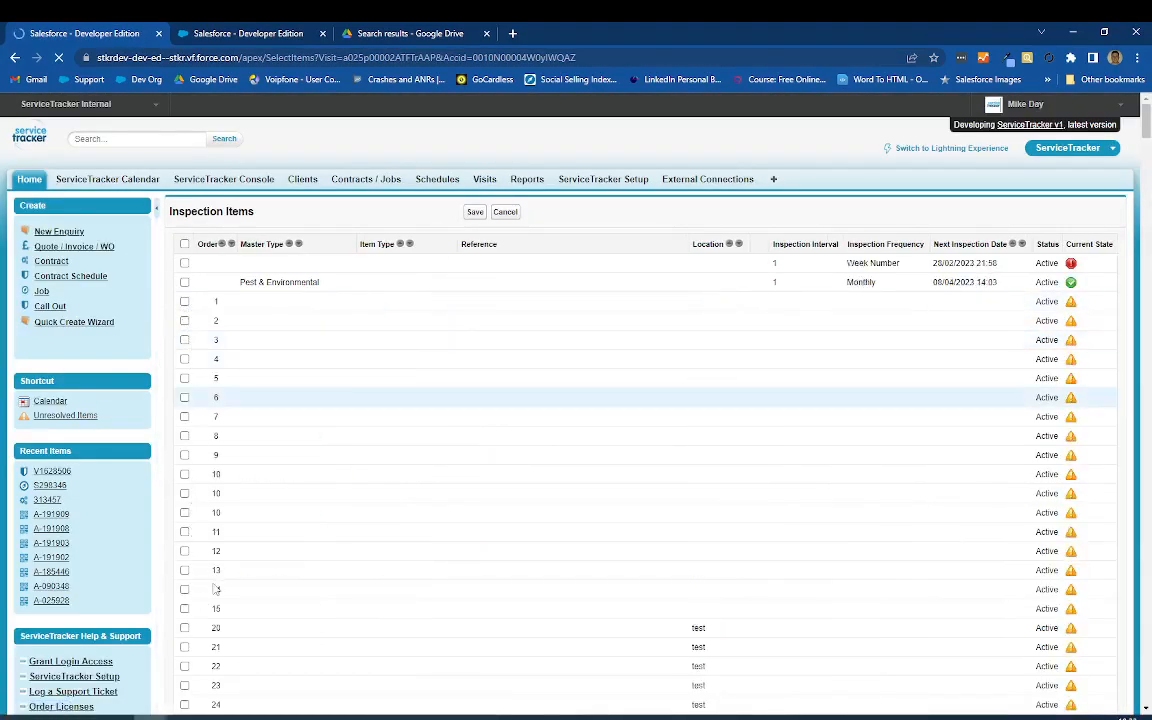
scroll(211, 578, "down", 9)
left_click_drag(190, 592, 179, 553)
left_click(184, 501)
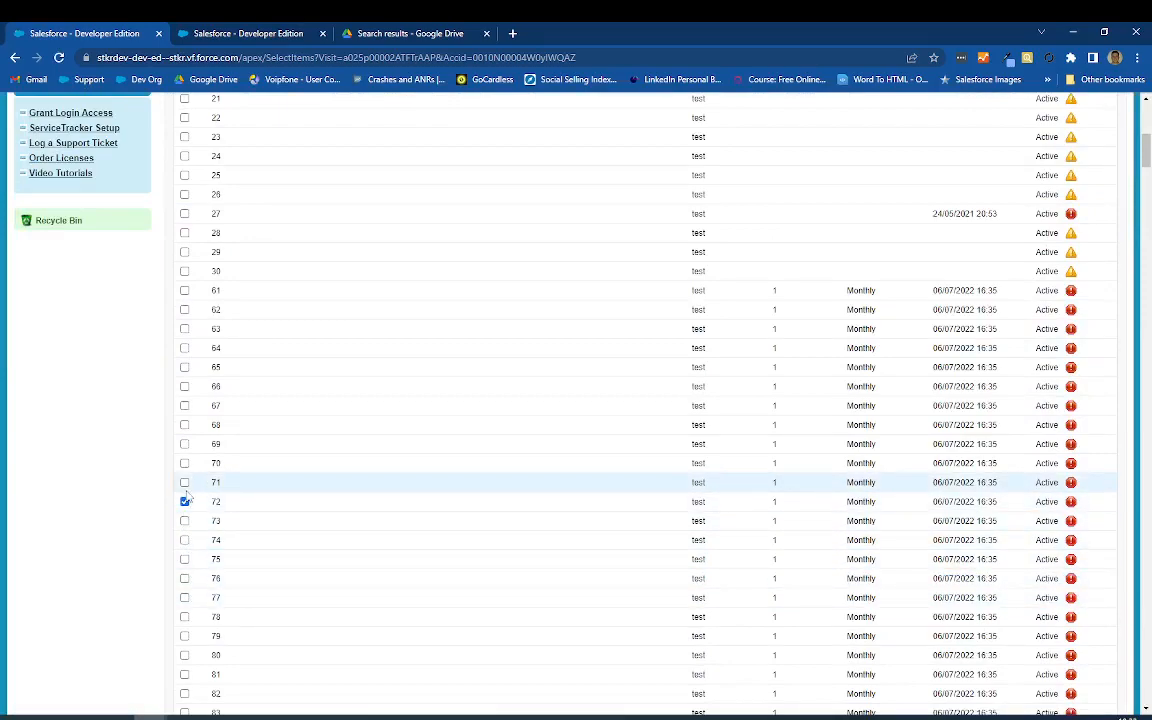
left_click(184, 463)
scroll(532, 185, "up", 5)
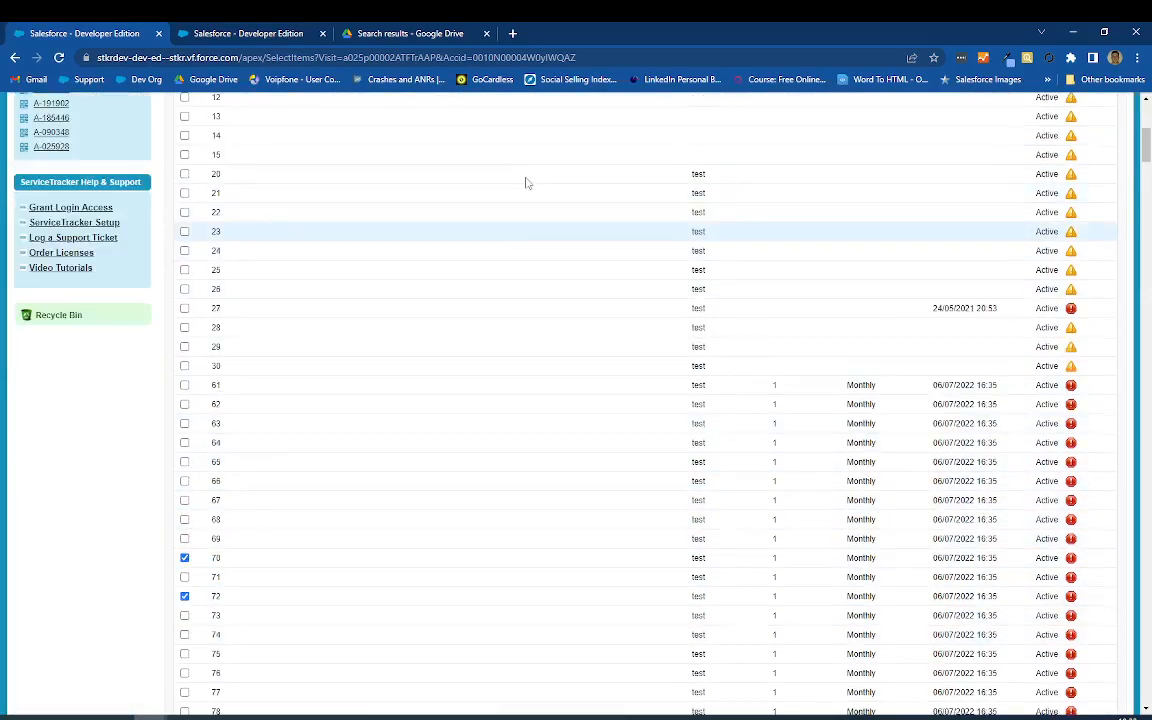
scroll(496, 175, "up", 1)
left_click(475, 212)
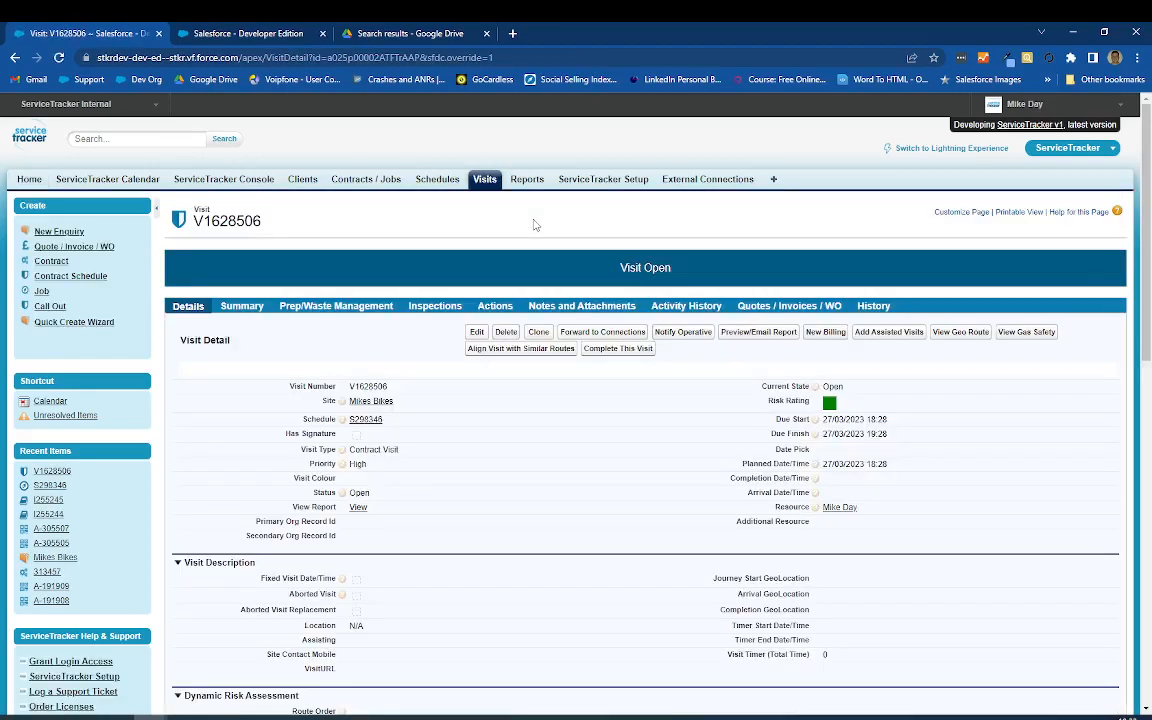
- From the visit's inspections, open the ref1 Internal Bait Box inspection and its item A-185446 to check the item's inspection statuses
left_click(435, 305)
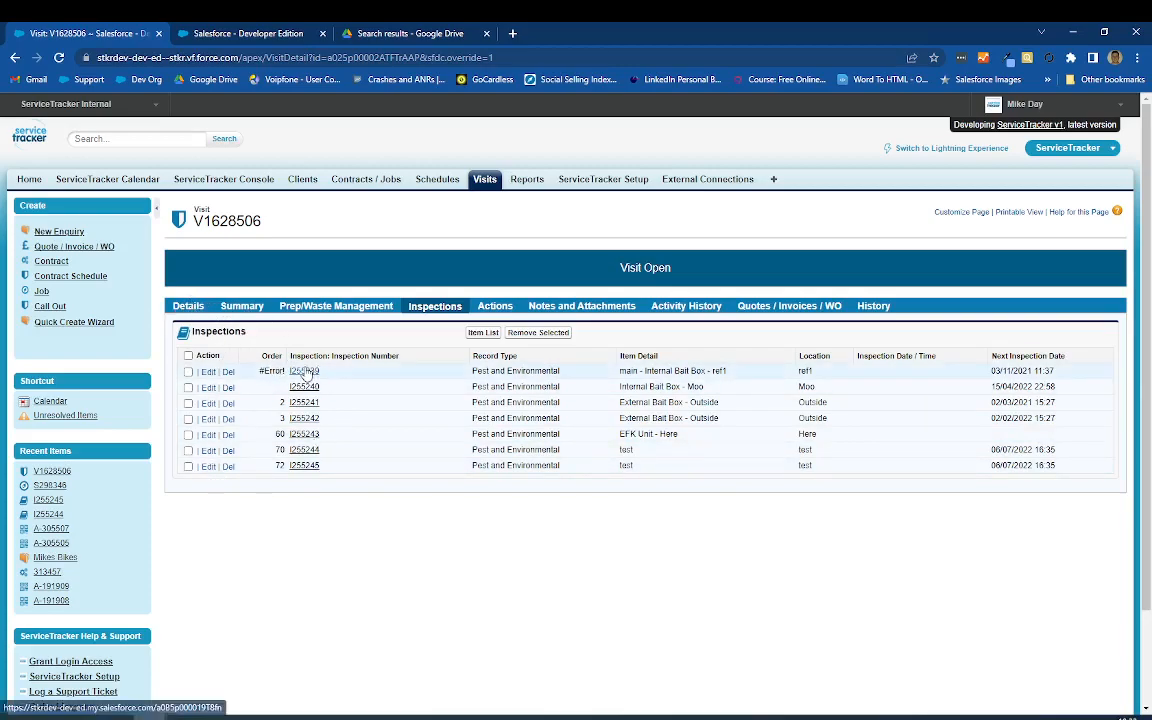
left_click(304, 371)
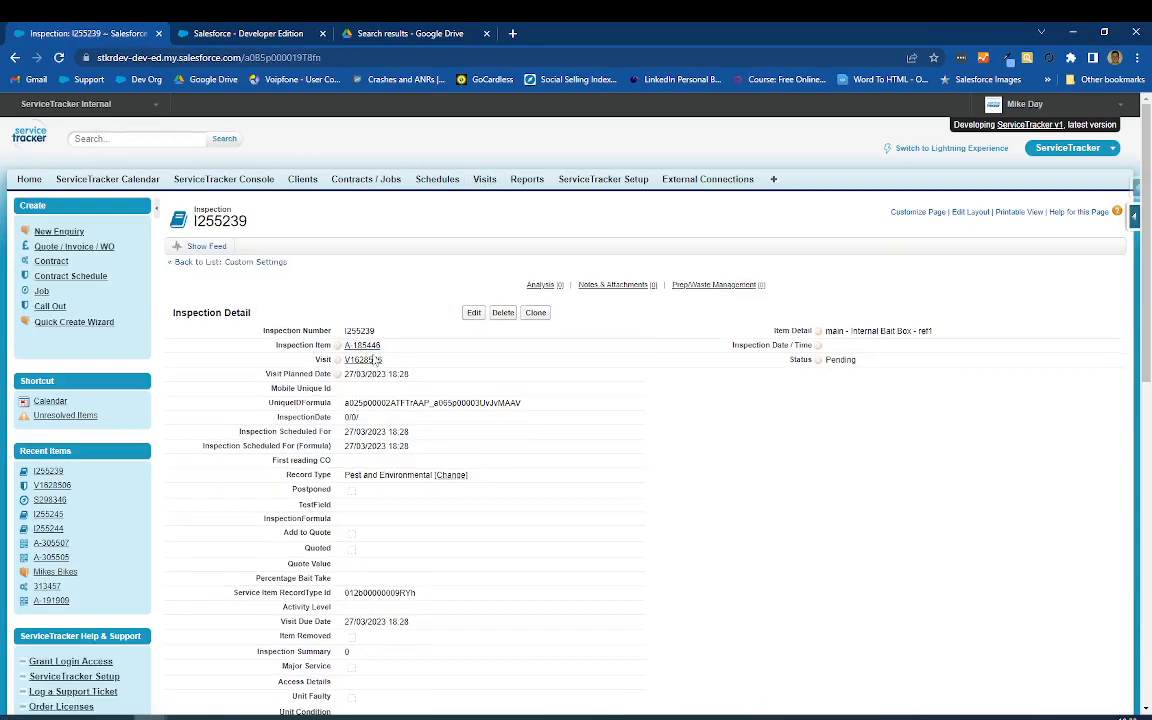
left_click(364, 347)
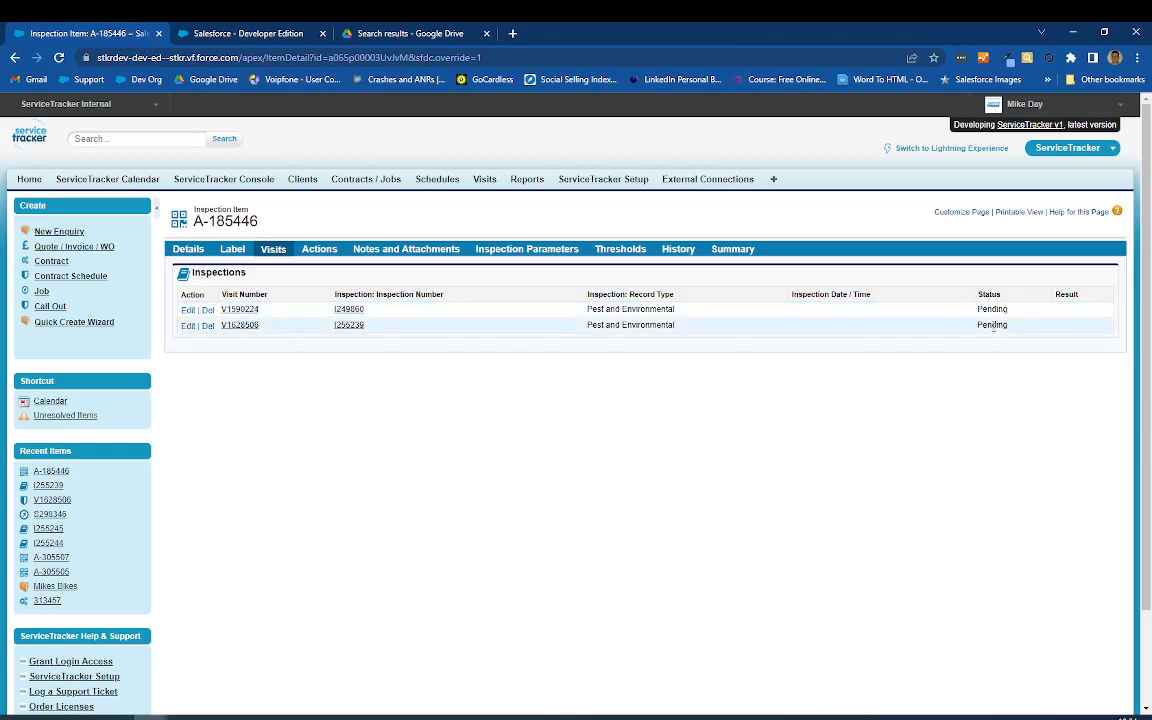
double_click(992, 325)
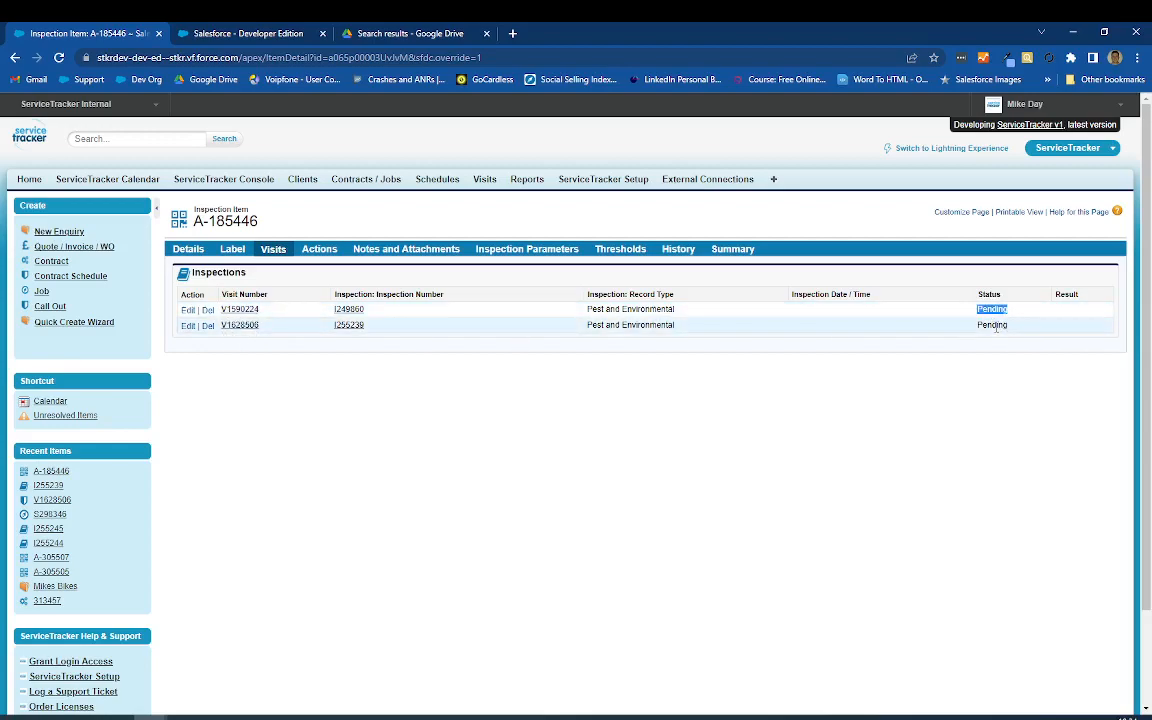
- Open the item's other visit, V1590224, and view the next visits of its schedule S286920
left_click(240, 310)
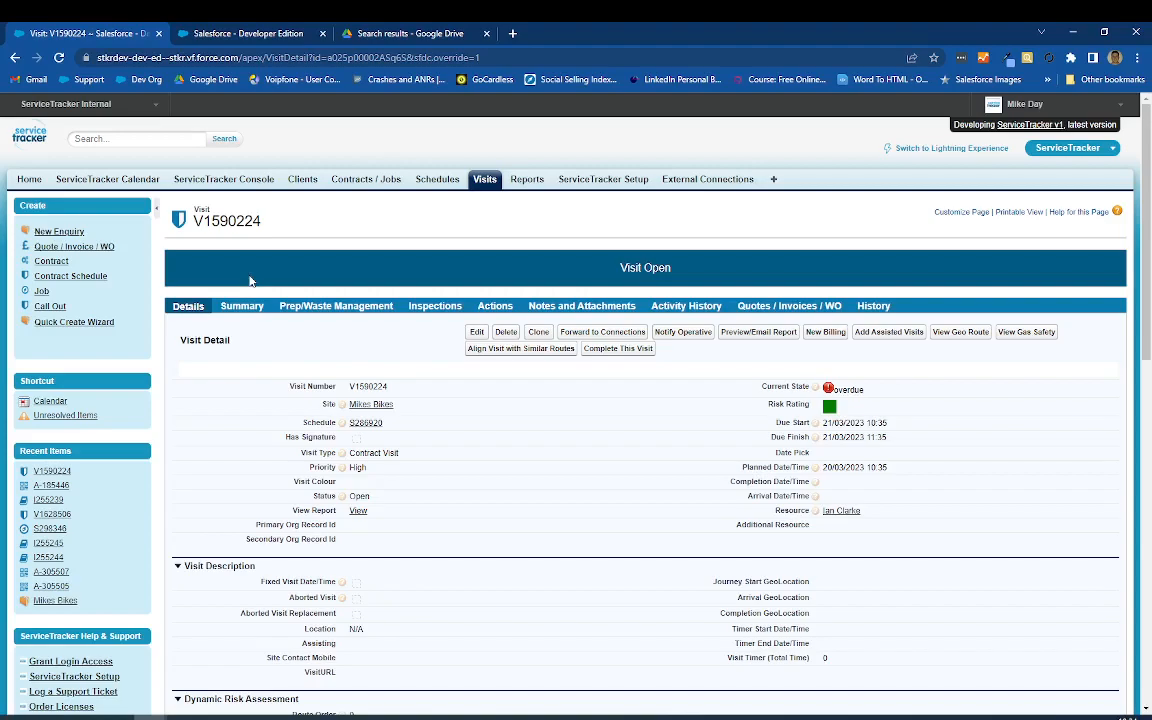
left_click(363, 425)
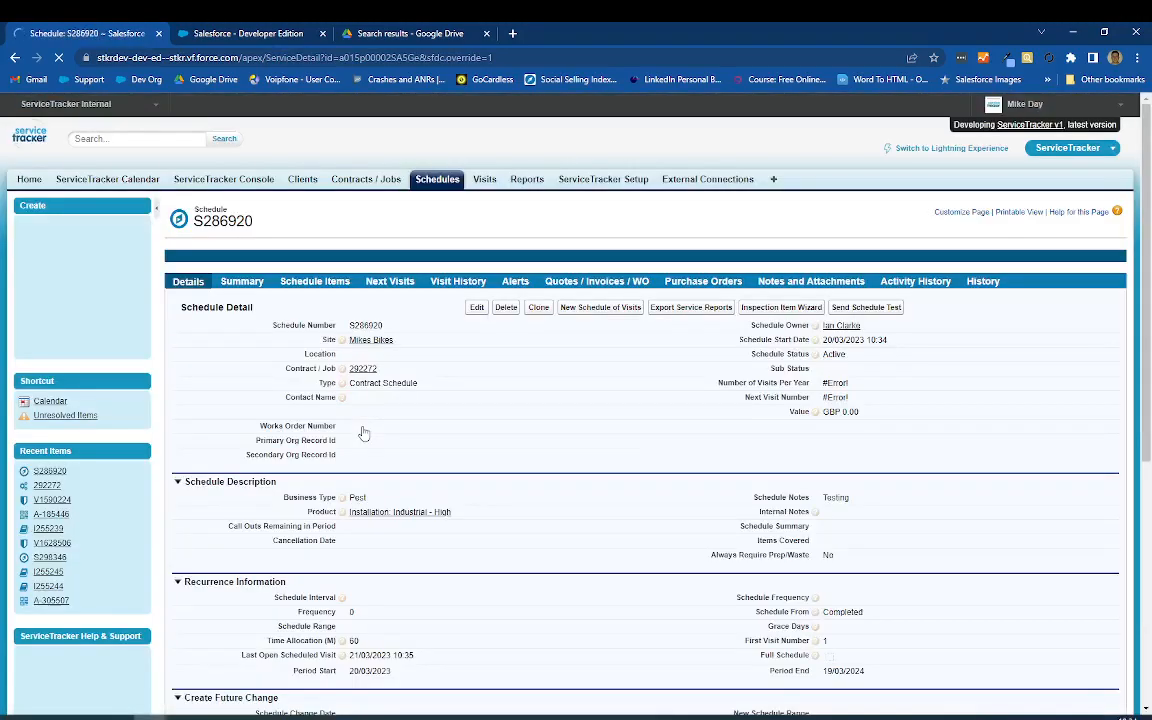
left_click(385, 281)
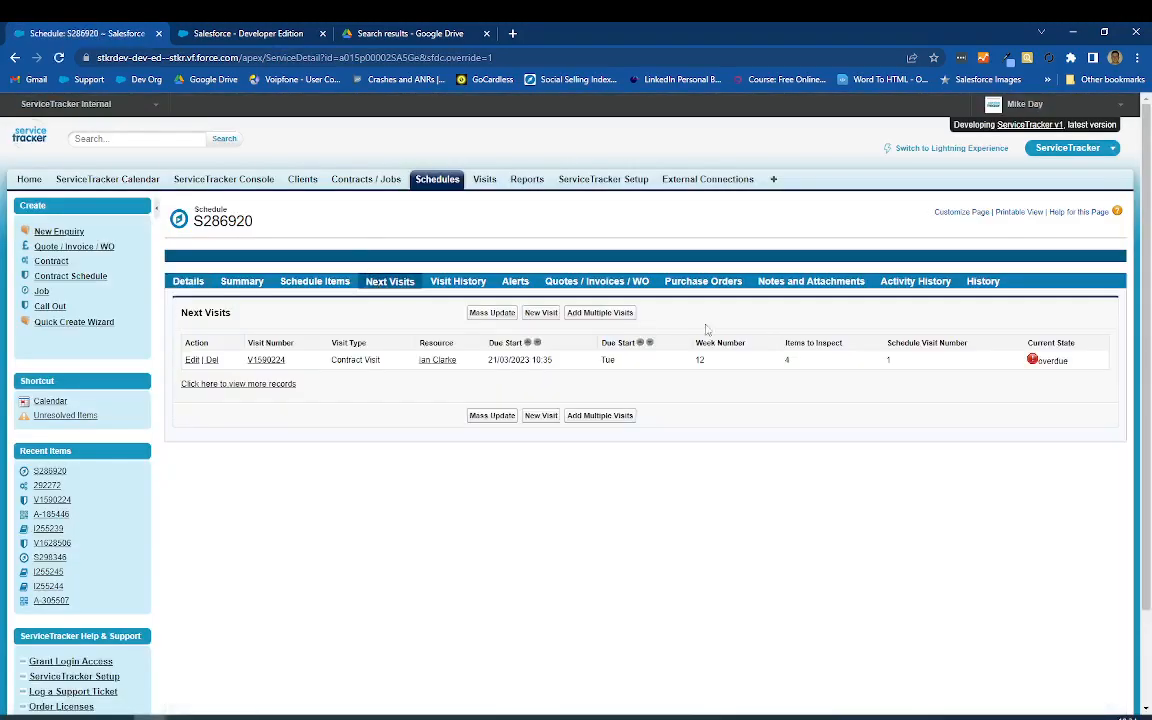